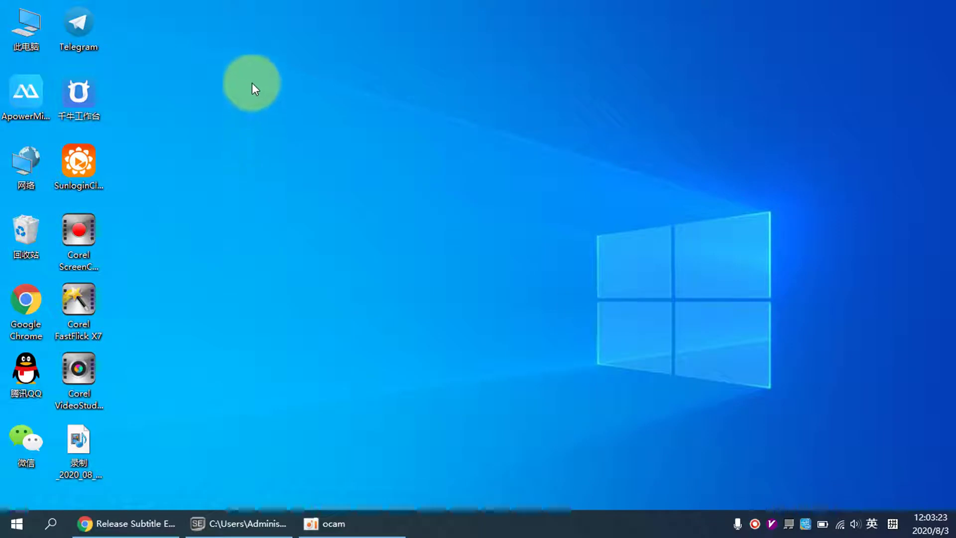
right_click(252, 83)
left_click(292, 126)
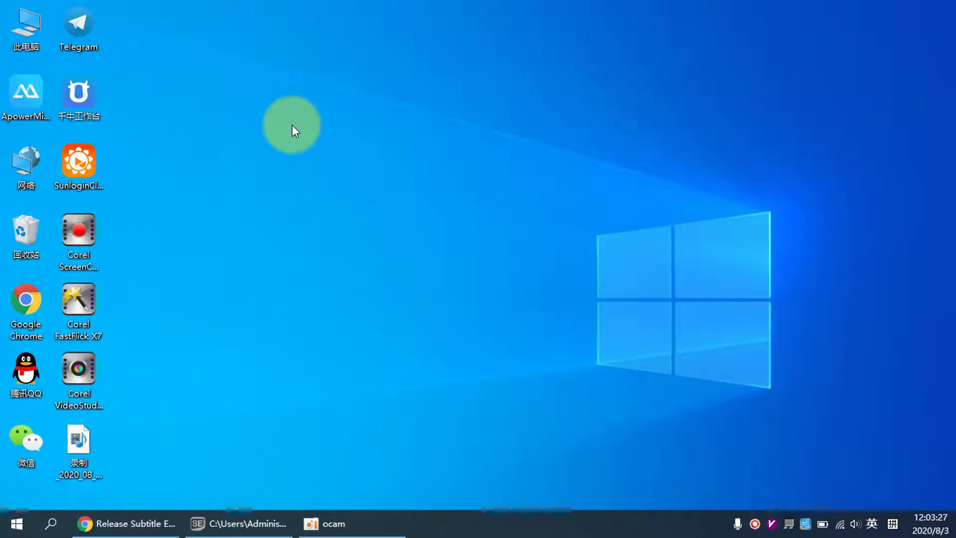
right_click(286, 111)
left_click(318, 151)
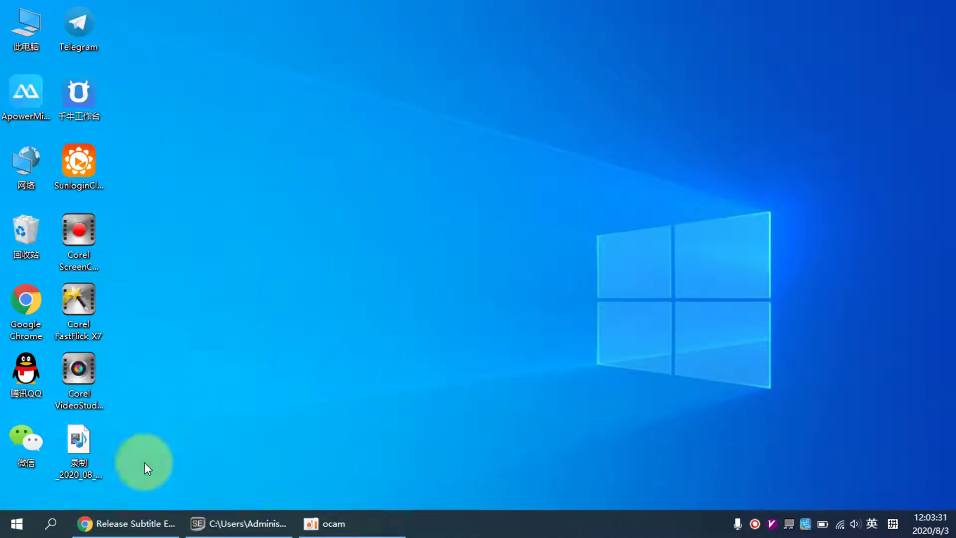
left_click(127, 525)
left_click(126, 525)
left_click(239, 523)
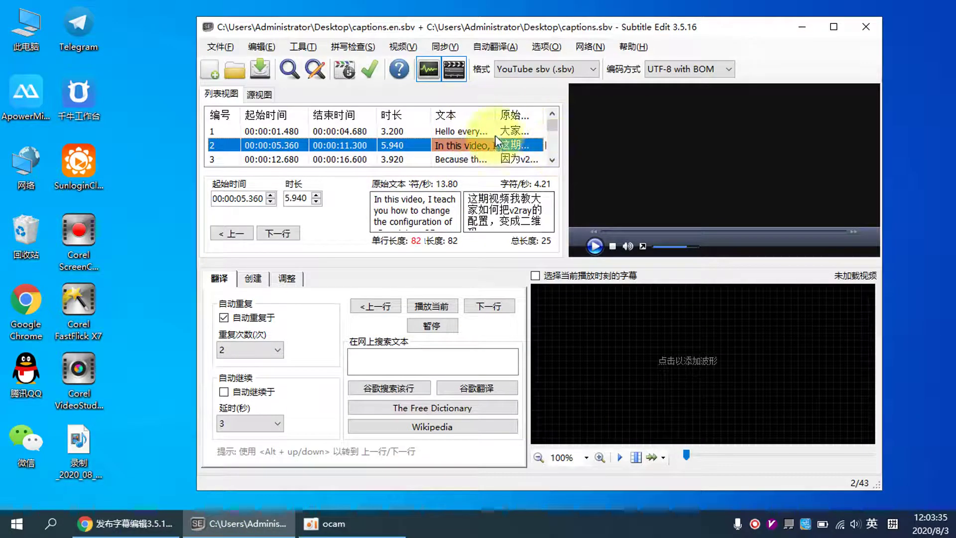
left_click(796, 28)
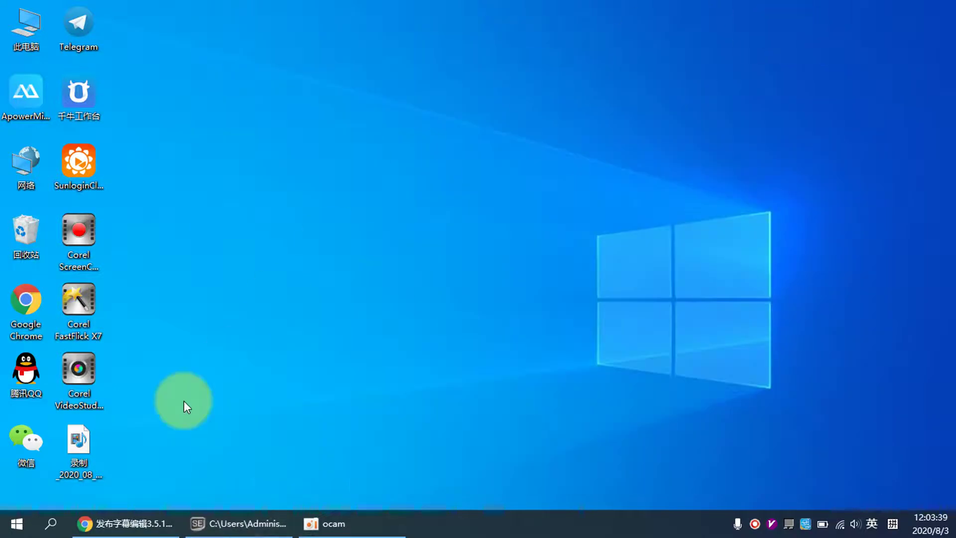
Switch to Chrome and look through the downloadable assets on the Subtitle Edit 3.5.16 GitHub release page.
left_click(128, 522)
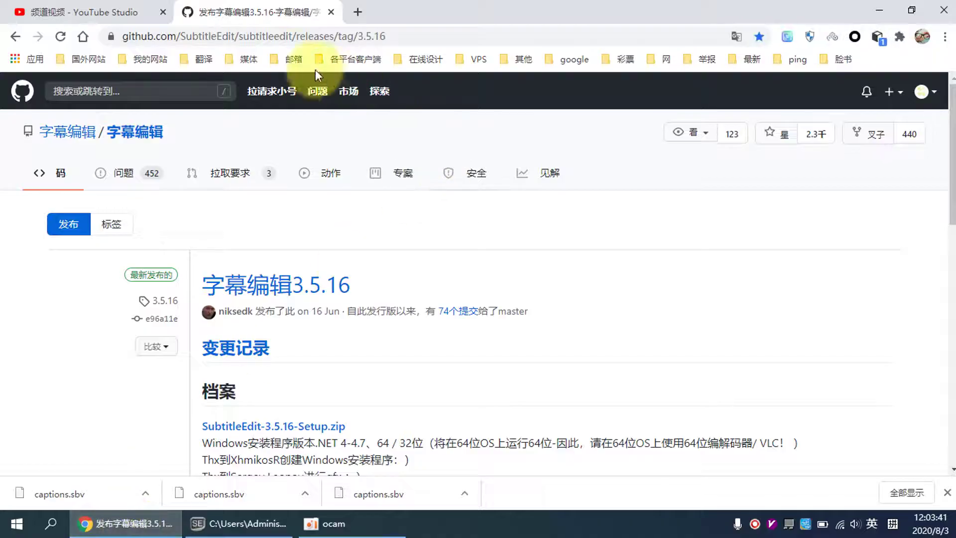
scroll(367, 277, "down", 15)
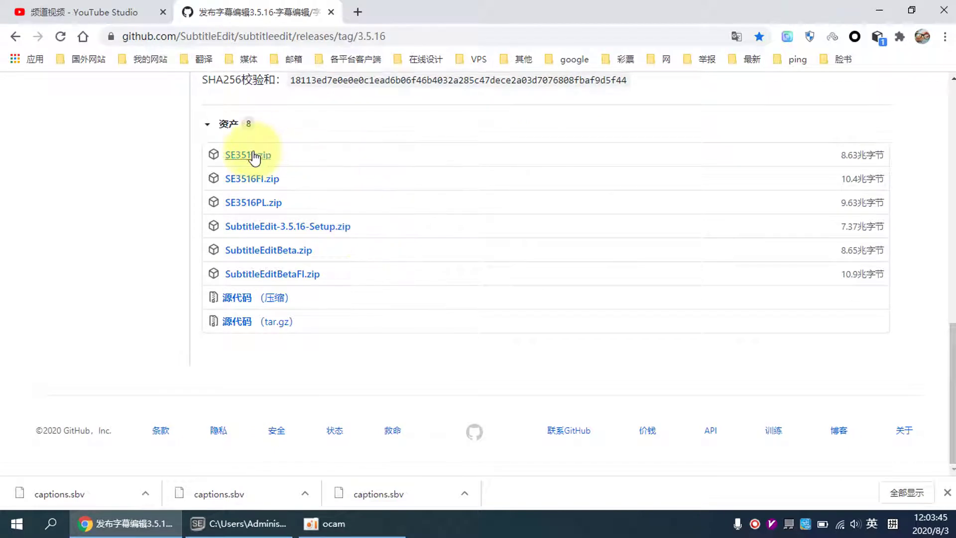
scroll(132, 193, "up", 1)
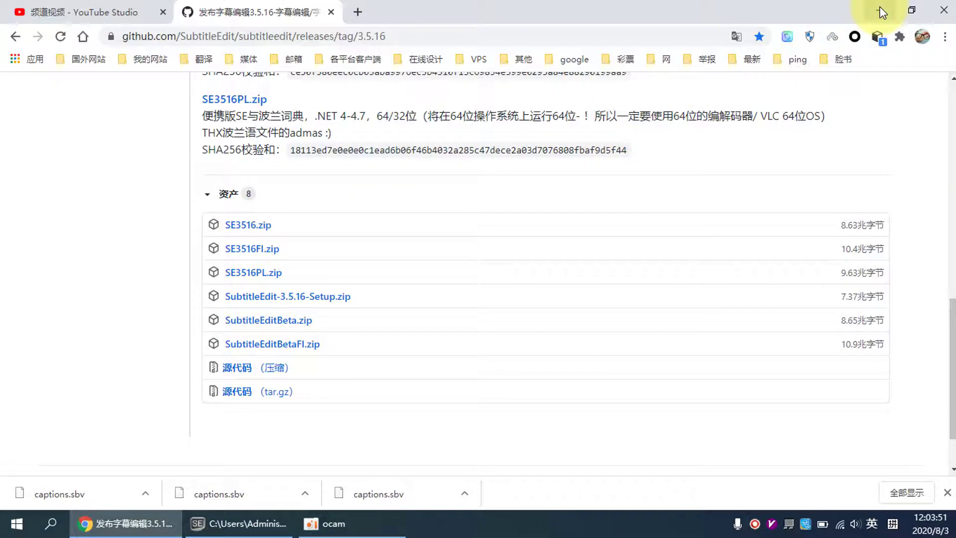
left_click(880, 11)
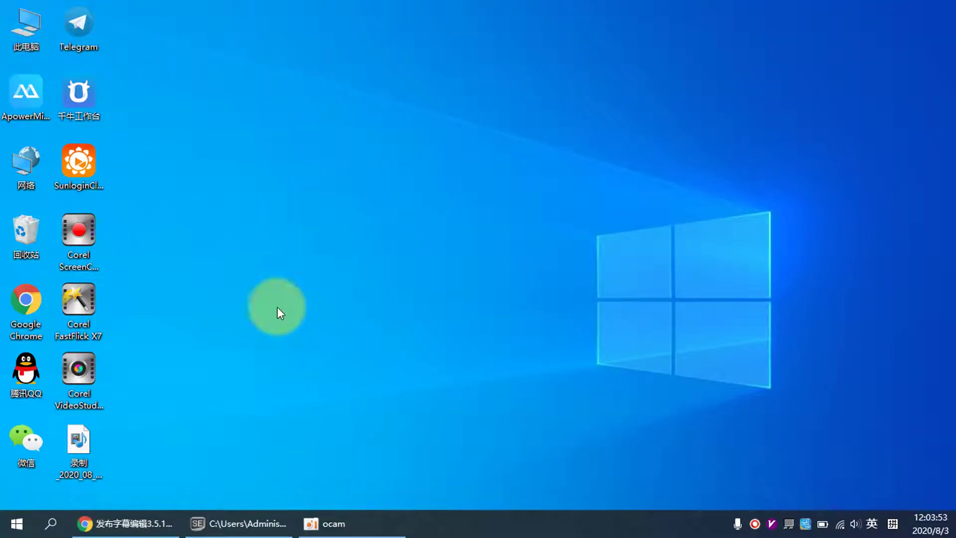
Browse to the D:\字幕编辑 folder, inspect the SE3516.zip archive and SubtitleEdit.exe, and close the folder window.
double_click(29, 27)
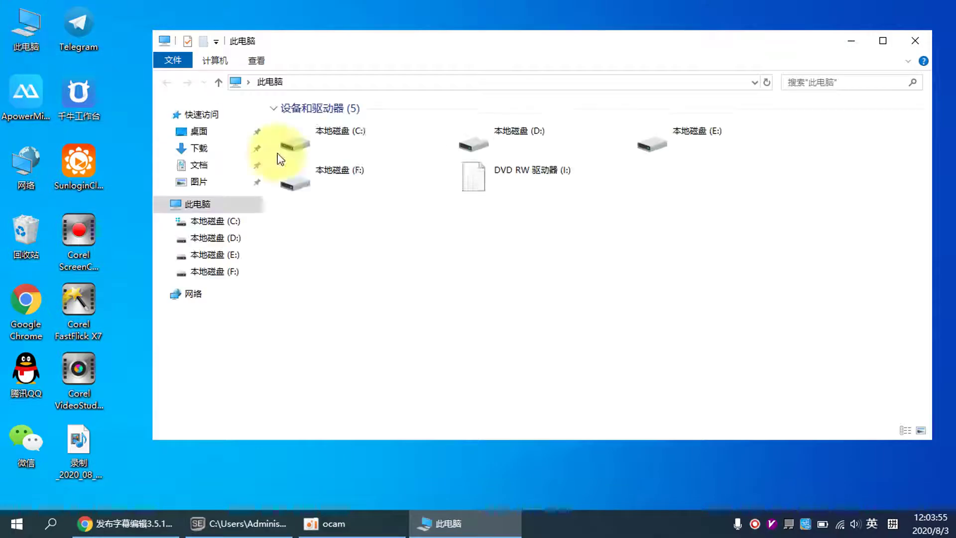
double_click(511, 149)
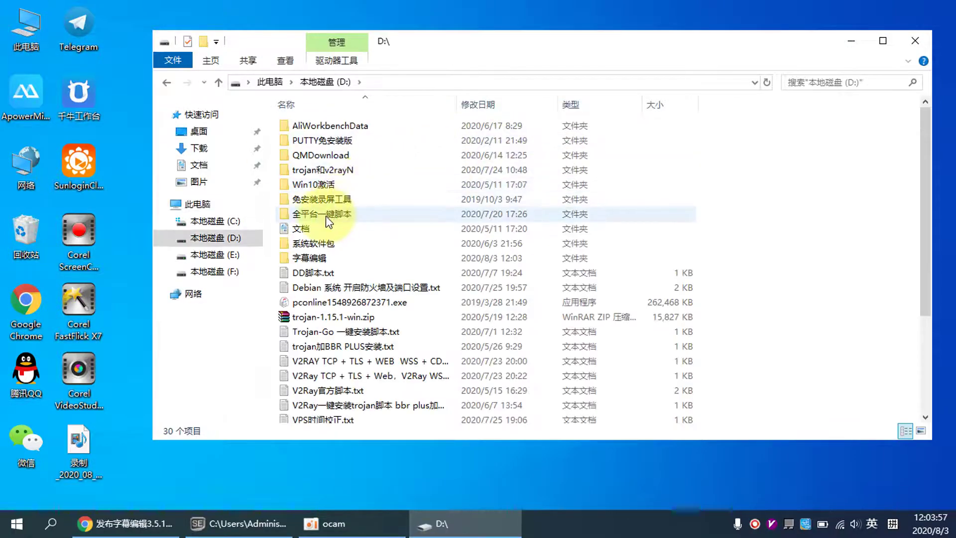
double_click(309, 257)
right_click(311, 306)
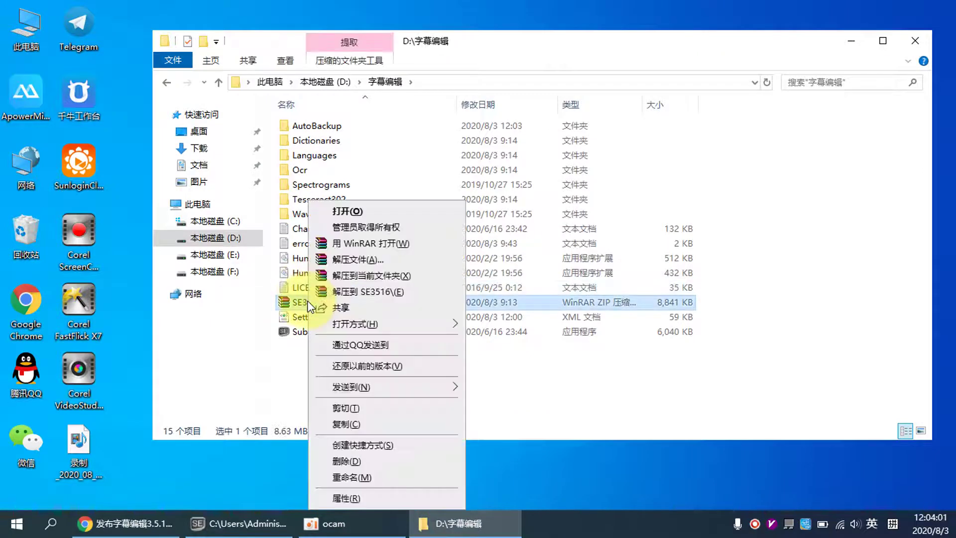
left_click(294, 356)
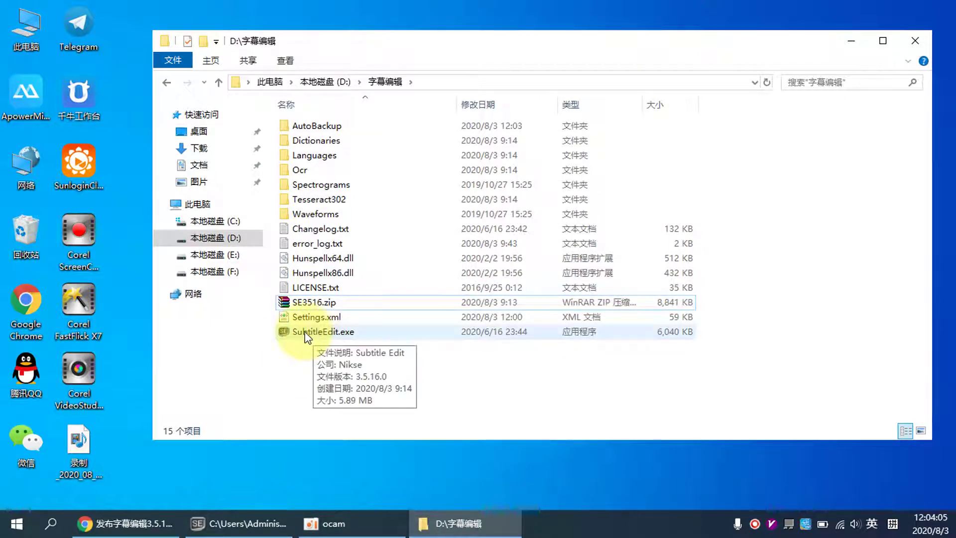
left_click(305, 334)
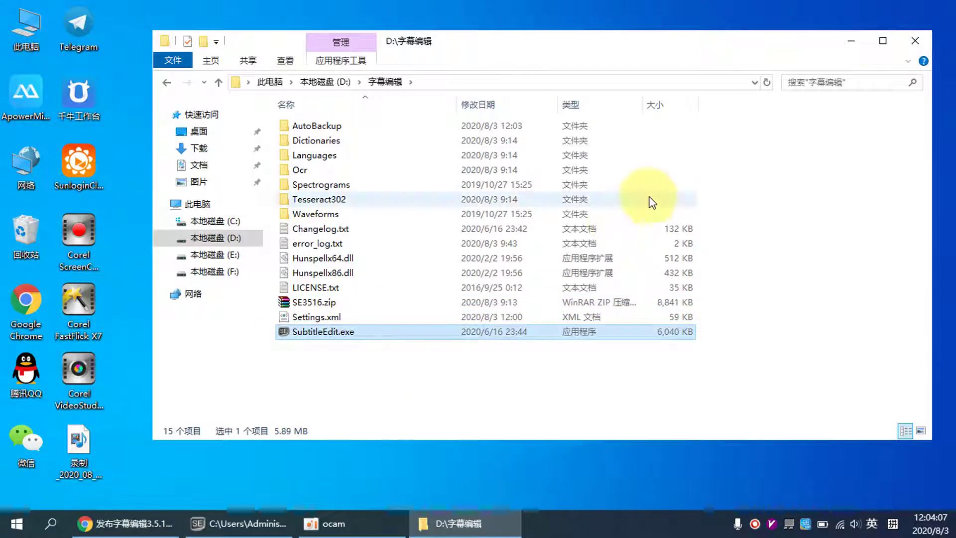
left_click(911, 39)
Switch to Subtitle Edit, check the interface language selection, and close it without changing the language.
left_click(249, 522)
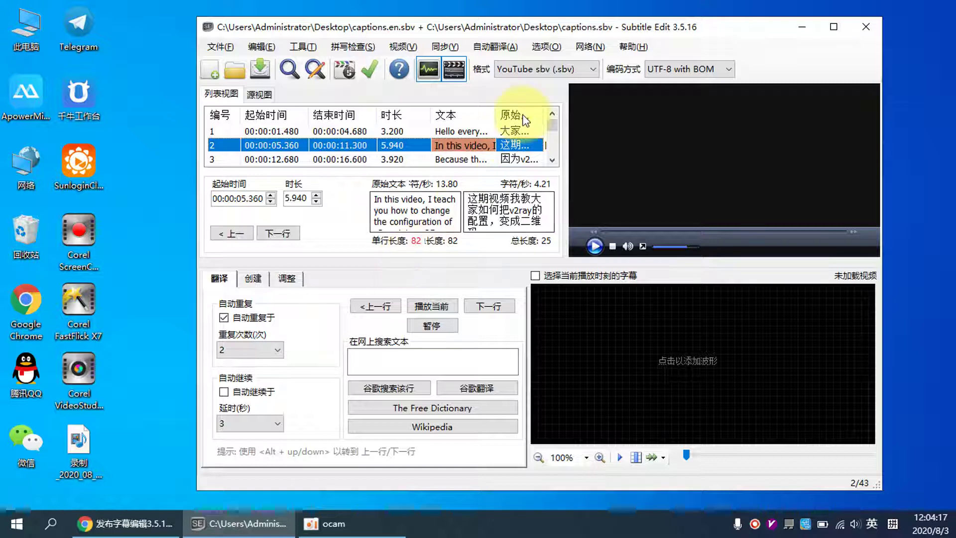
left_click(548, 48)
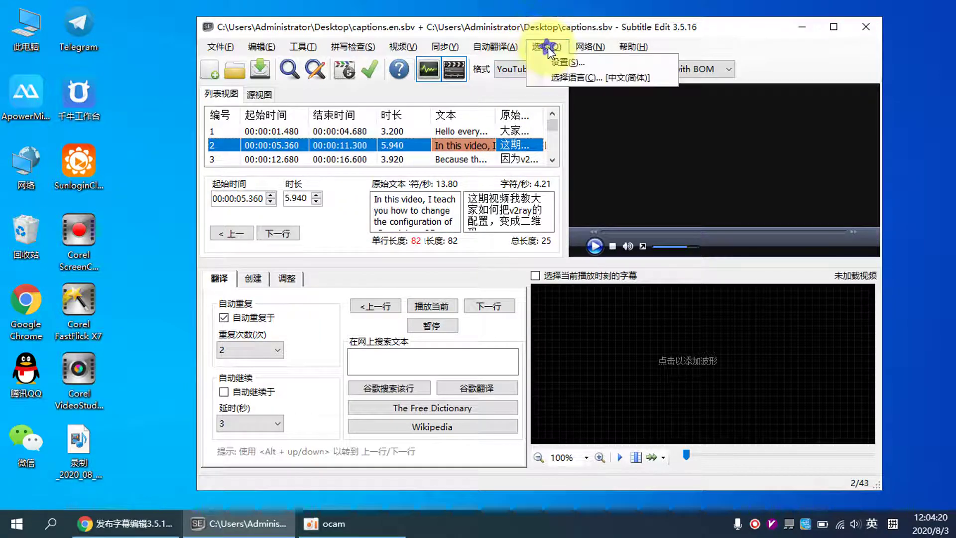
left_click(577, 77)
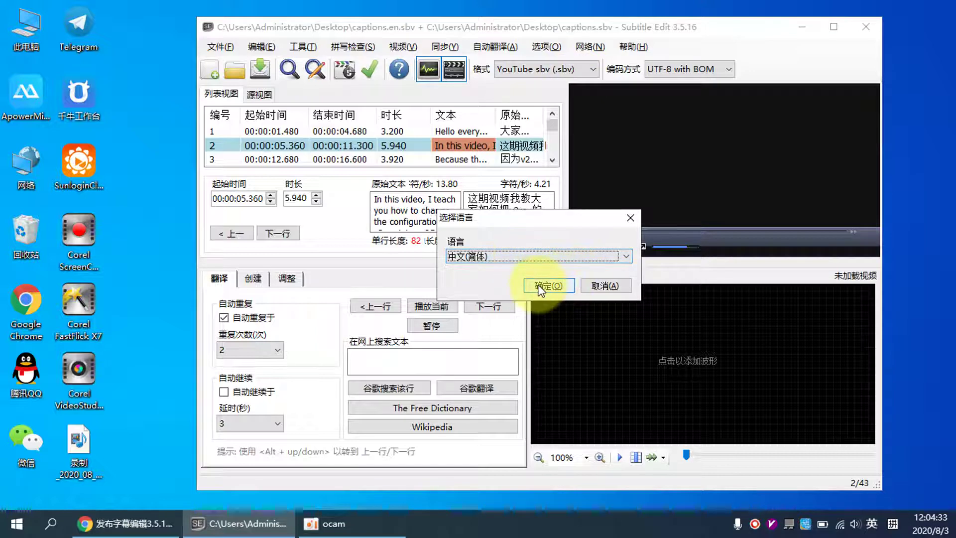
left_click(626, 214)
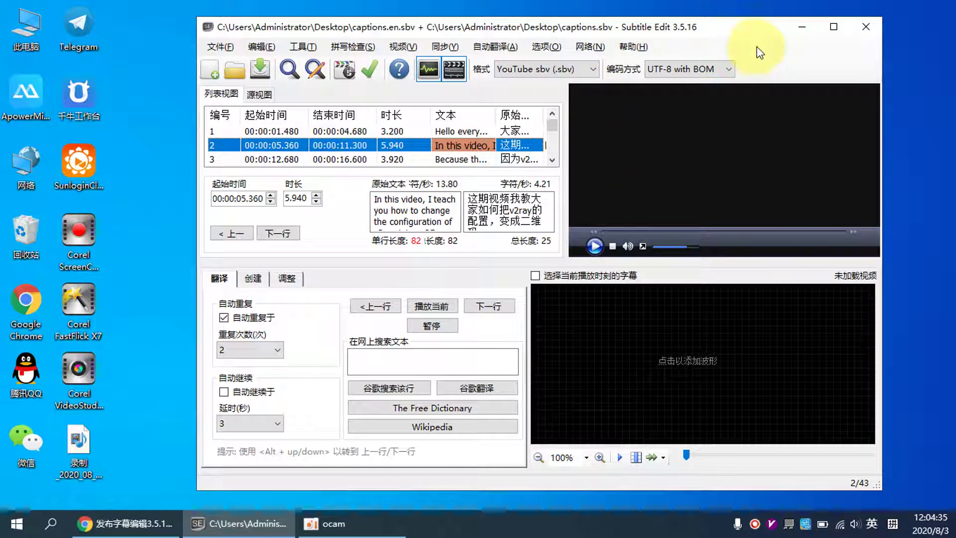
left_click(801, 27)
left_click(241, 142)
right_click(241, 141)
left_click(288, 186)
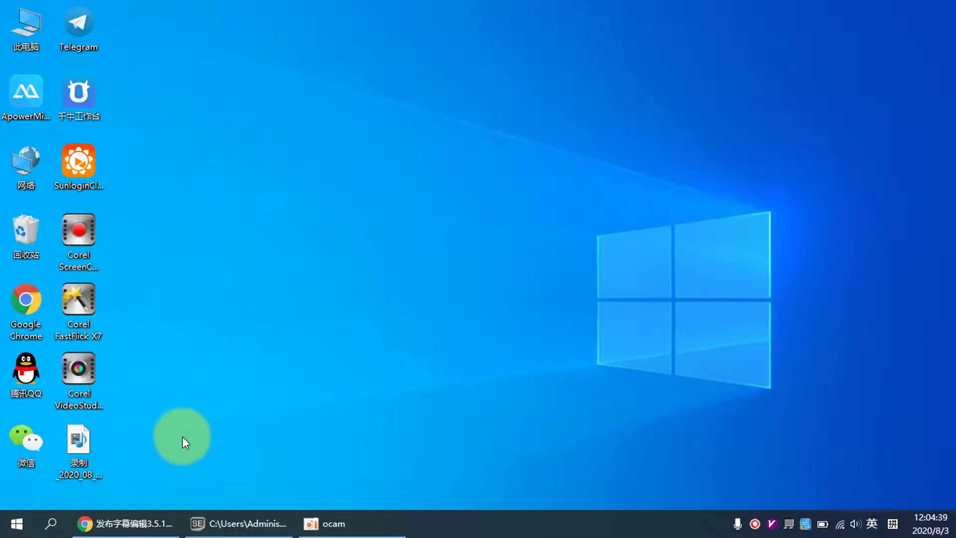
Switch to YouTube Studio in Chrome and open the subtitles page of the 11:55 video about reinstalling a VPS with the DD script.
left_click(124, 522)
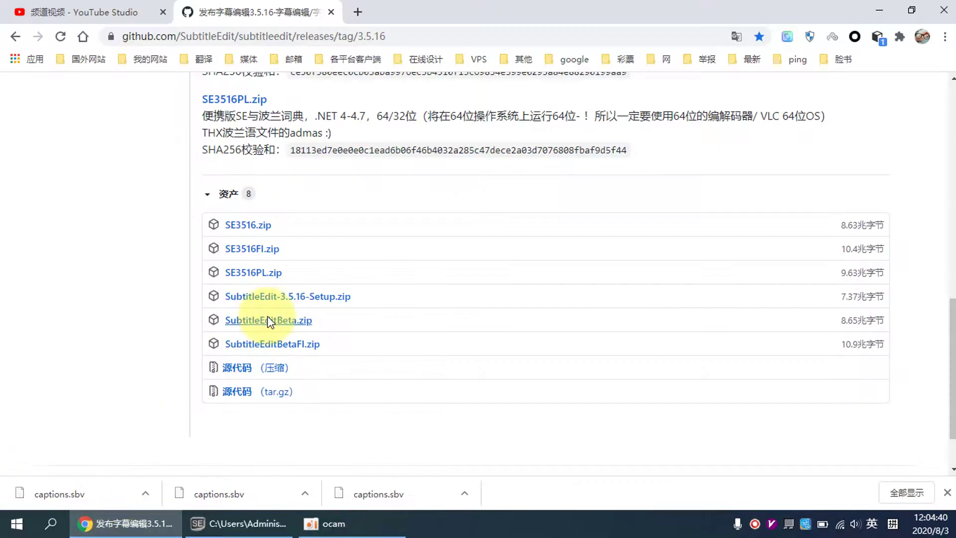
left_click(80, 12)
scroll(379, 230, "down", 8)
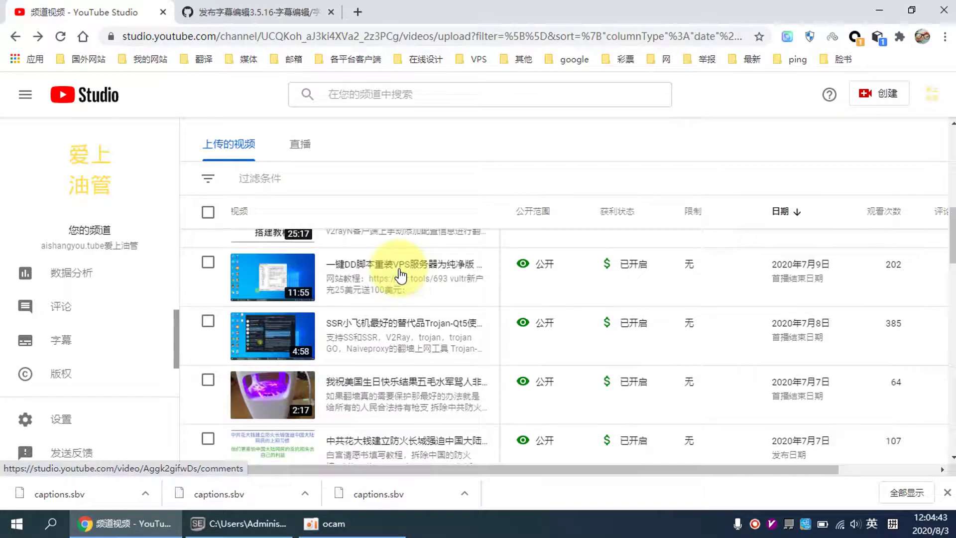
scroll(420, 350, "up", 1)
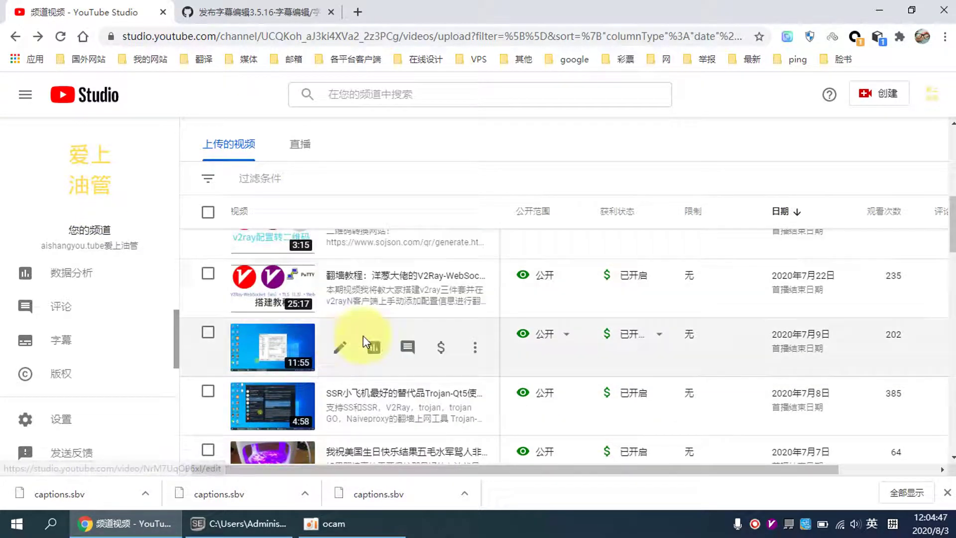
left_click(341, 348)
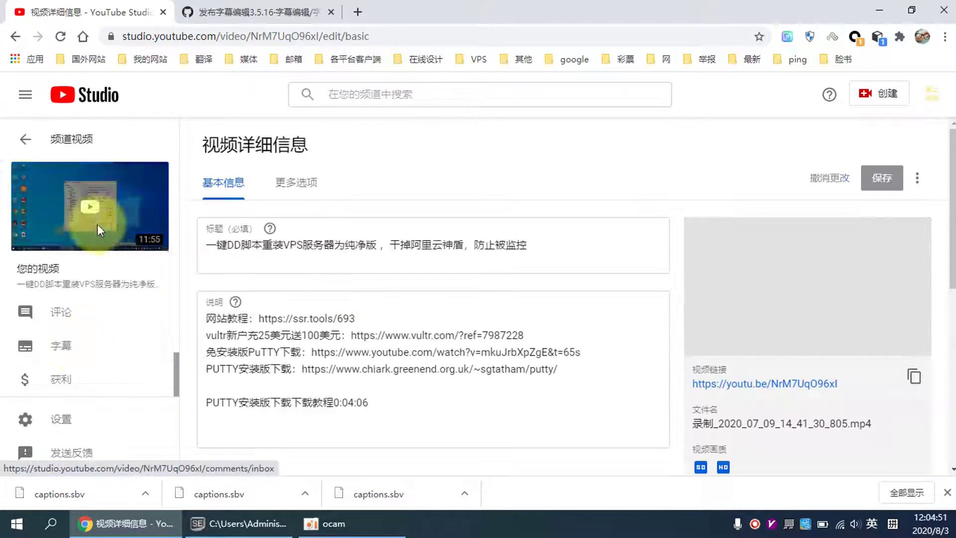
left_click(63, 351)
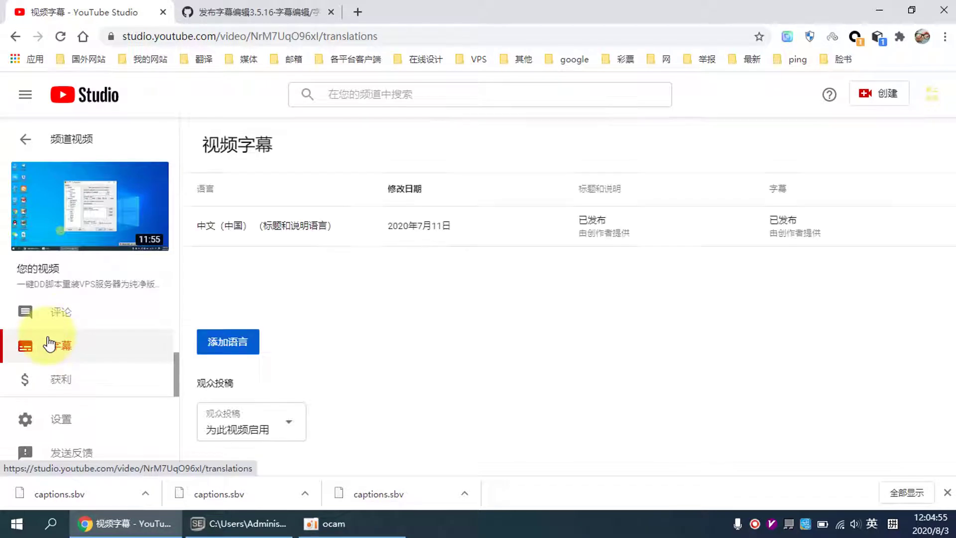
Download the video's published Chinese (China) subtitles to the desktop as captions.sbv and minimize the browser.
mouse_move(796, 228)
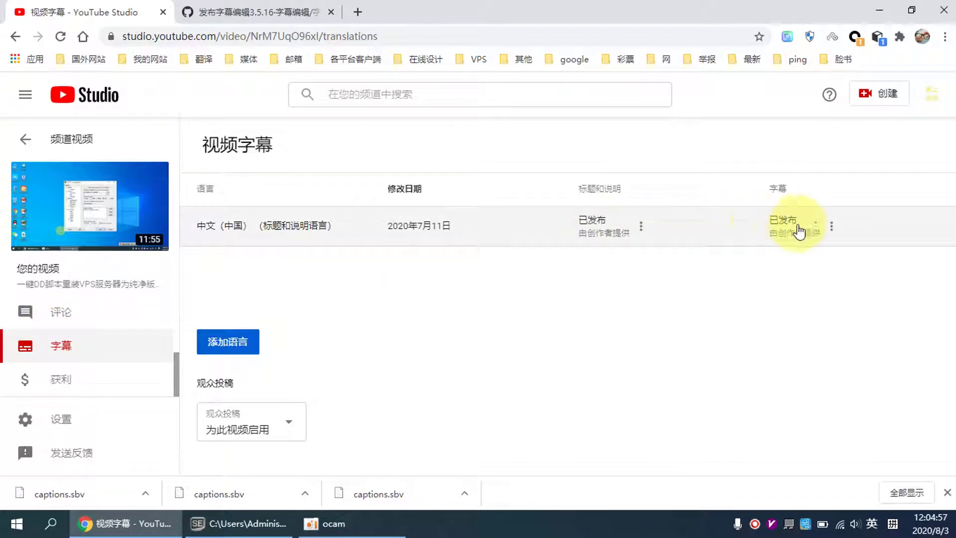
left_click(834, 230)
left_click(714, 249)
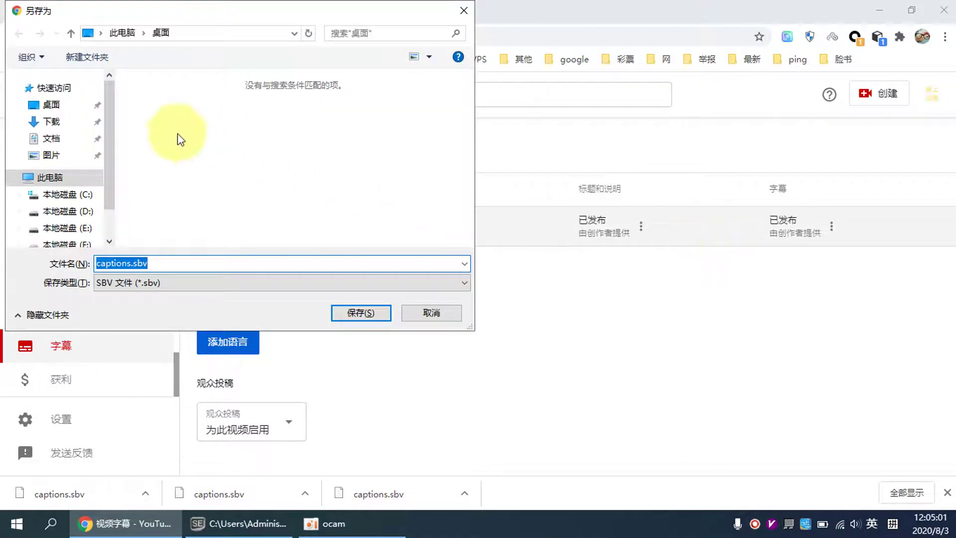
left_click(68, 115)
left_click(355, 313)
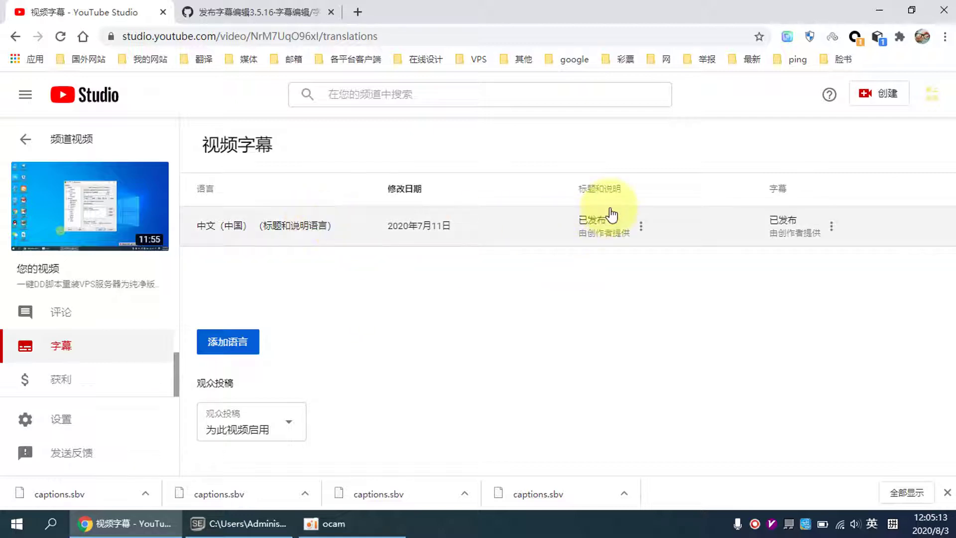
left_click(874, 6)
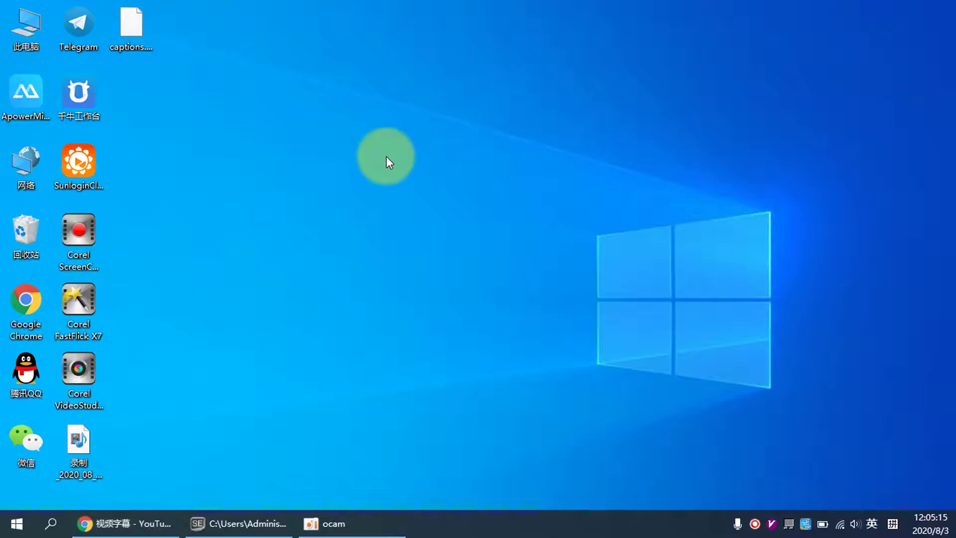
right_click(390, 137)
left_click(431, 181)
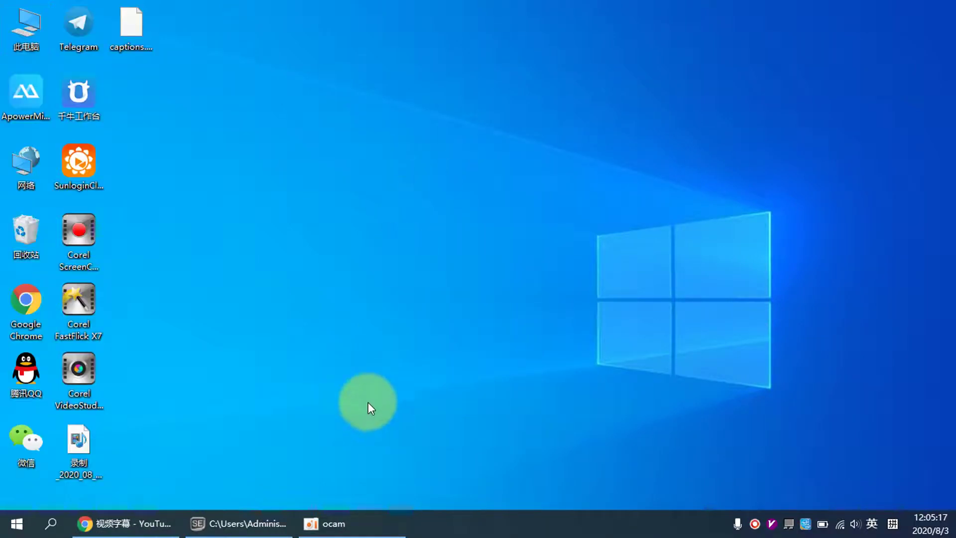
Switch to Subtitle Edit and open the captions.sbv subtitle file from the desktop.
left_click(244, 523)
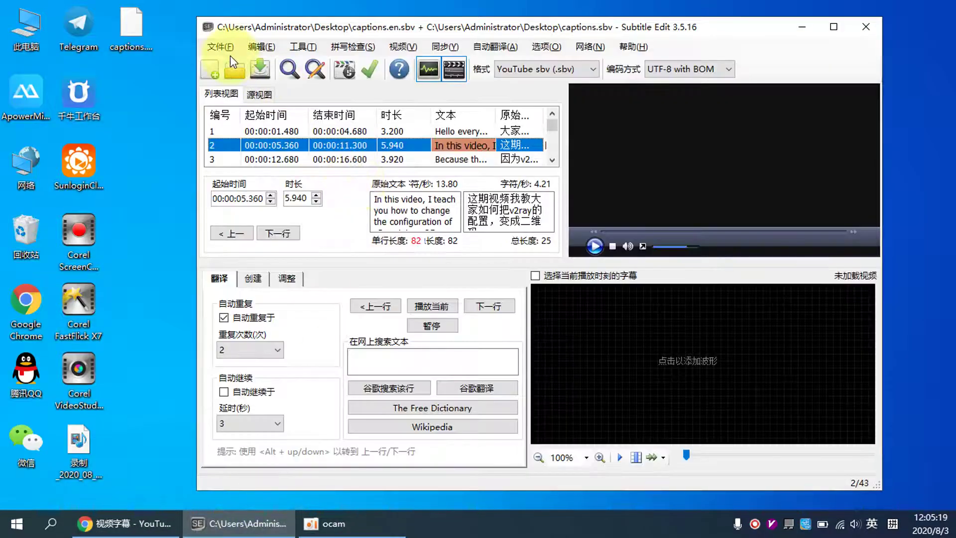
left_click(228, 49)
left_click(235, 76)
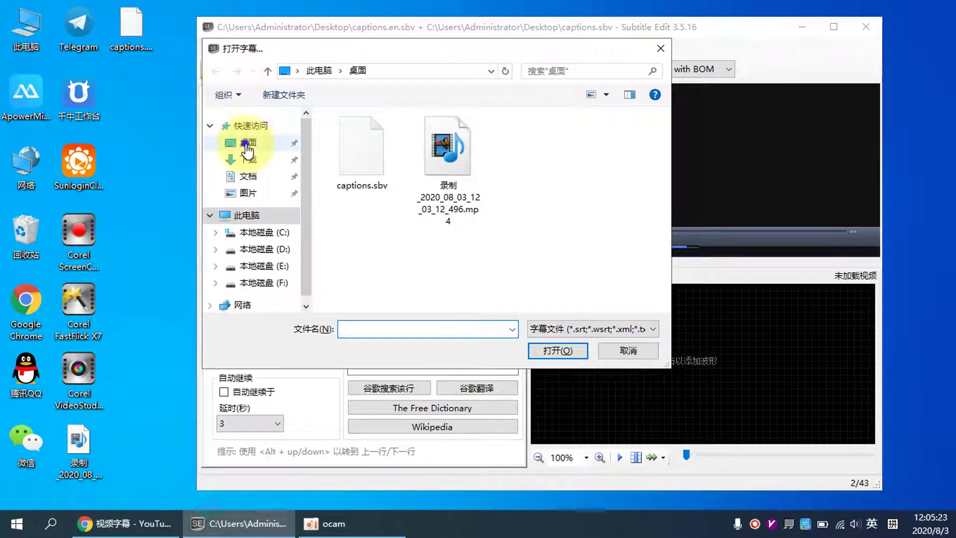
left_click(246, 145)
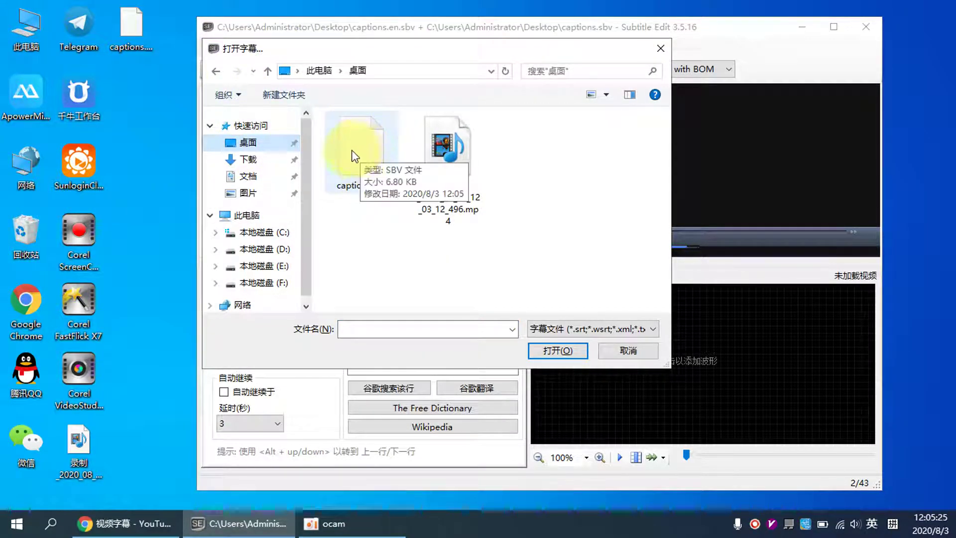
double_click(359, 149)
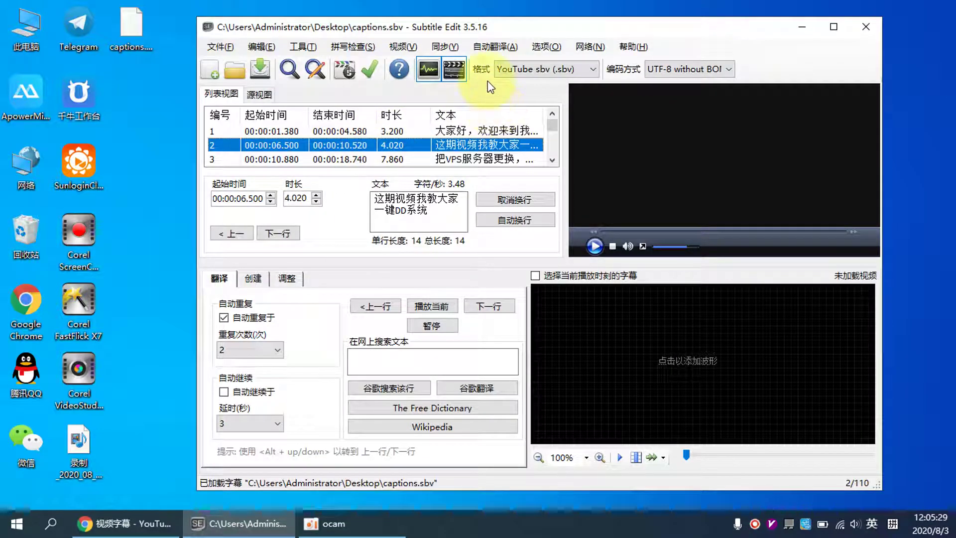
Run the Google translation of the loaded subtitles from Chinese to English.
left_click(489, 48)
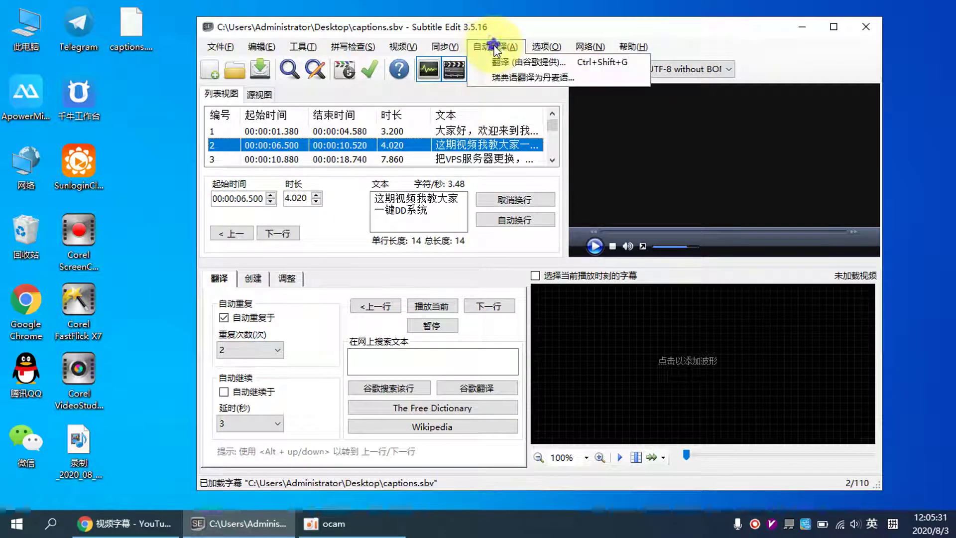
left_click(539, 61)
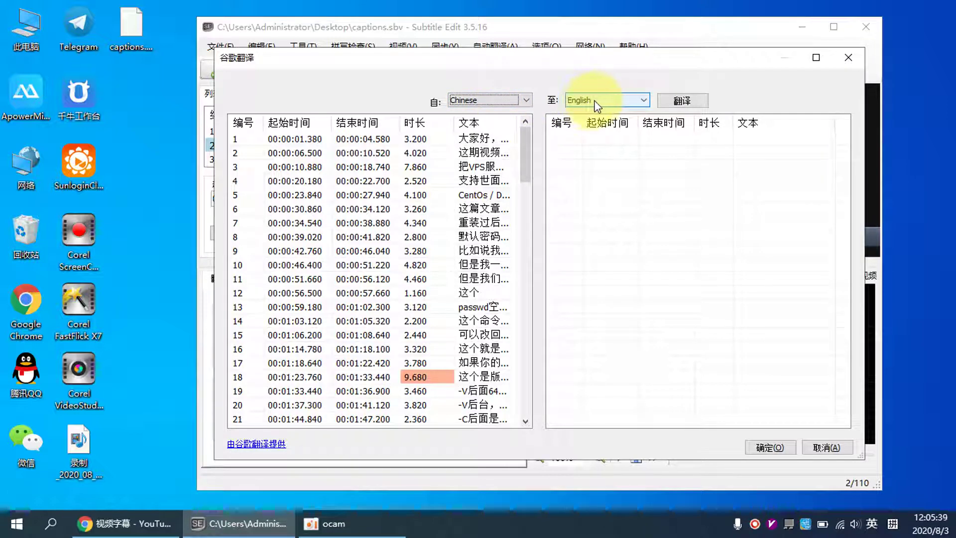
left_click(678, 100)
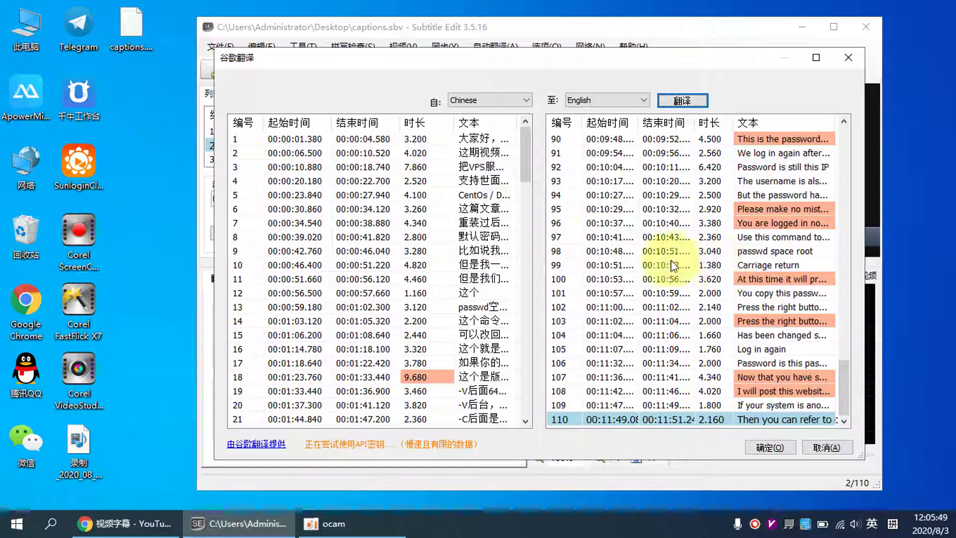
Accept the English translation, then move the original captions.sbv from the desktop to the recycle bin and refresh the desktop.
left_click(772, 441)
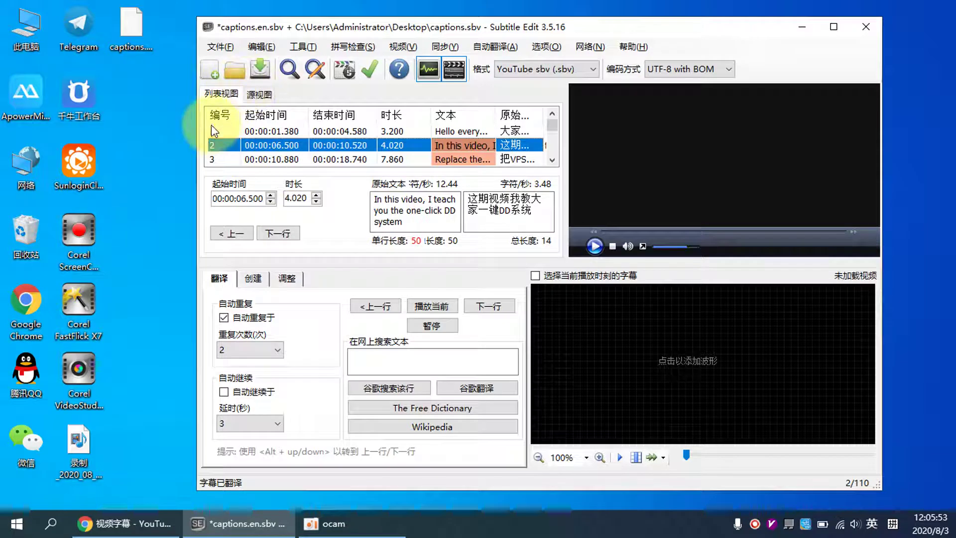
left_click_drag(140, 38, 31, 231)
right_click(138, 106)
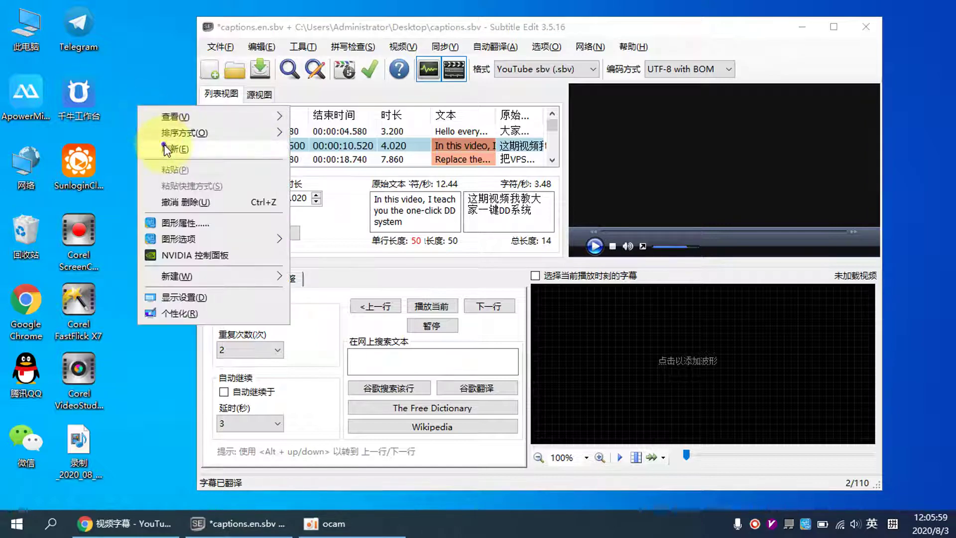
left_click(165, 150)
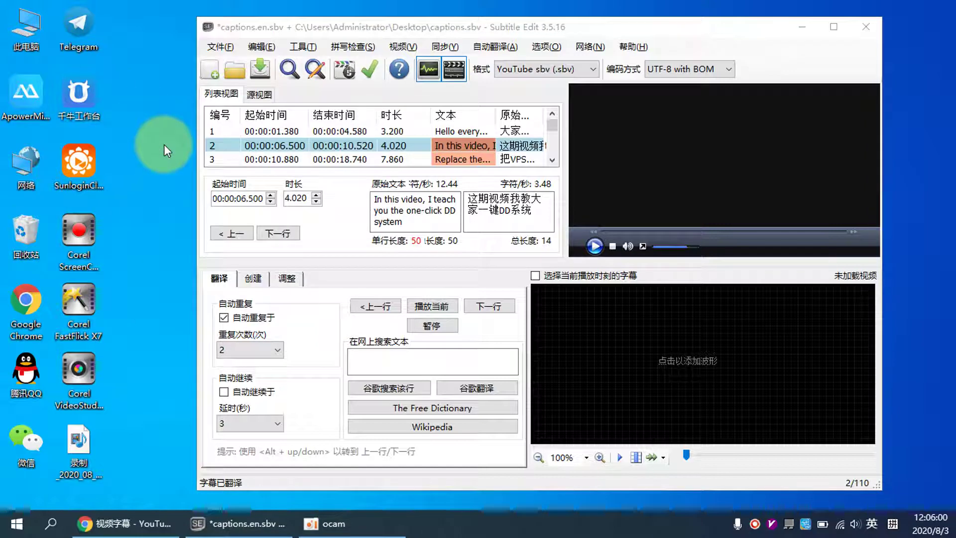
Save the translated subtitles to the desktop as captions.en.sbv in YouTube sbv format.
left_click(219, 47)
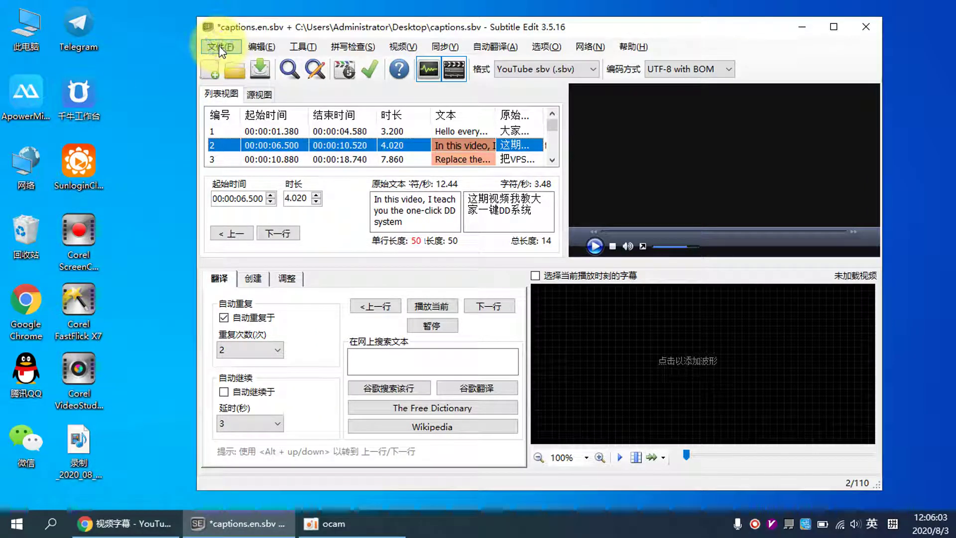
left_click(219, 47)
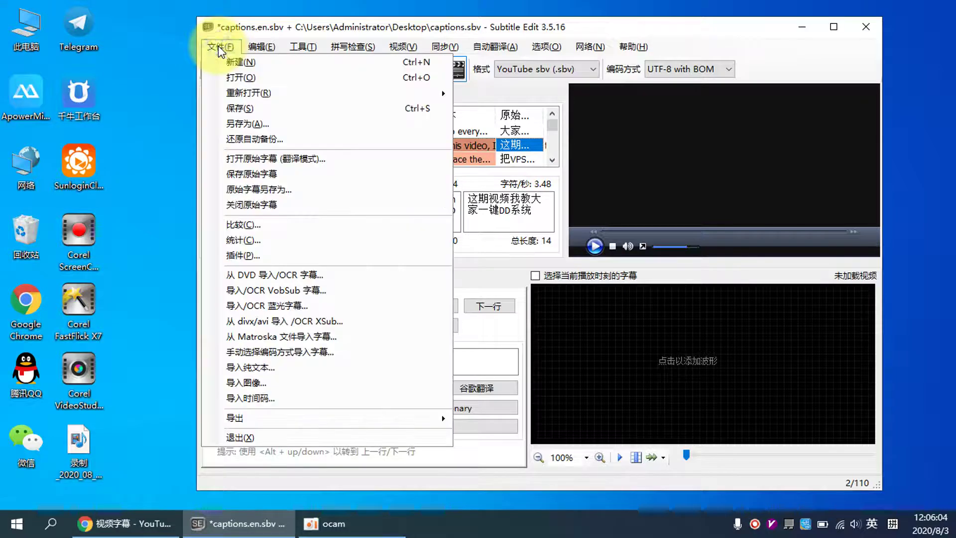
left_click(259, 124)
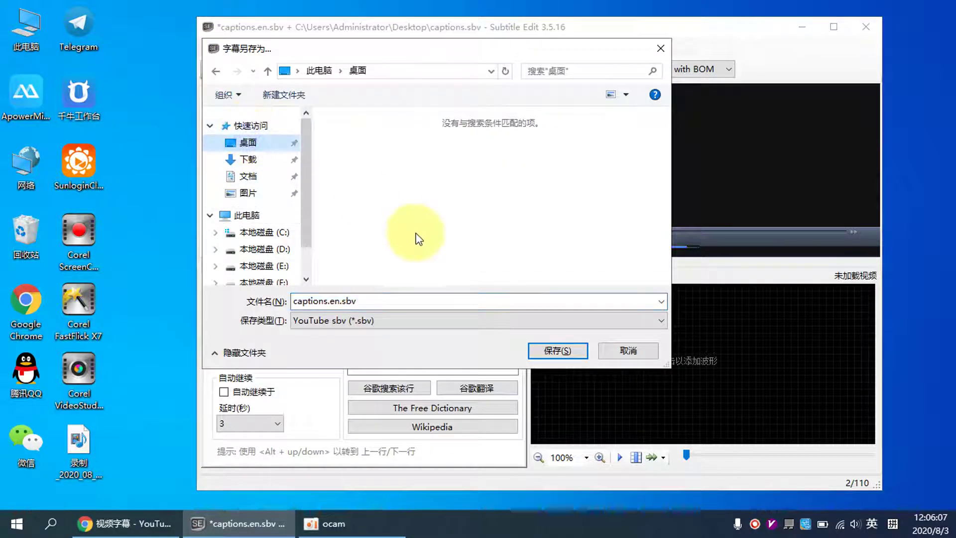
left_click(557, 350)
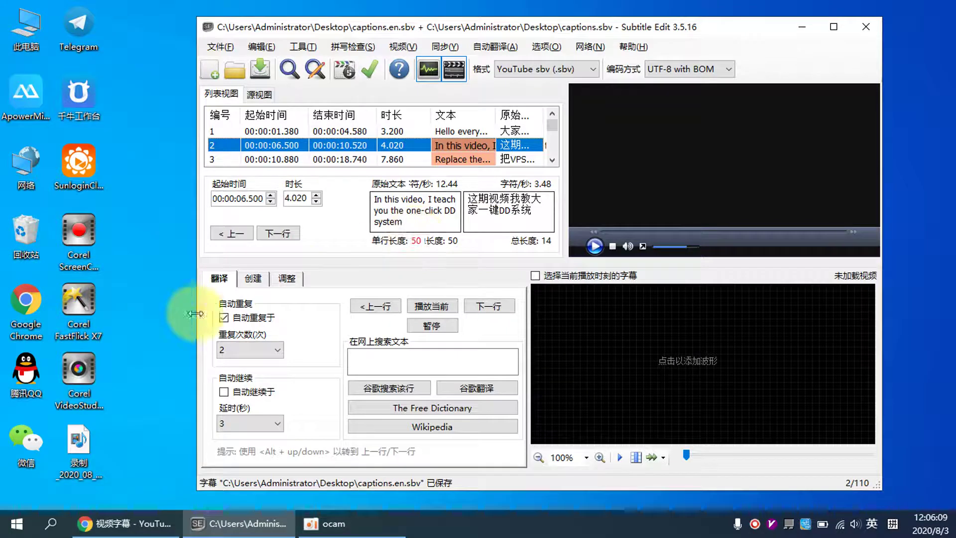
Minimize Subtitle Edit, switch to YouTube Studio in Chrome and add English (United States) as a subtitle language for the video.
left_click(800, 31)
left_click(142, 523)
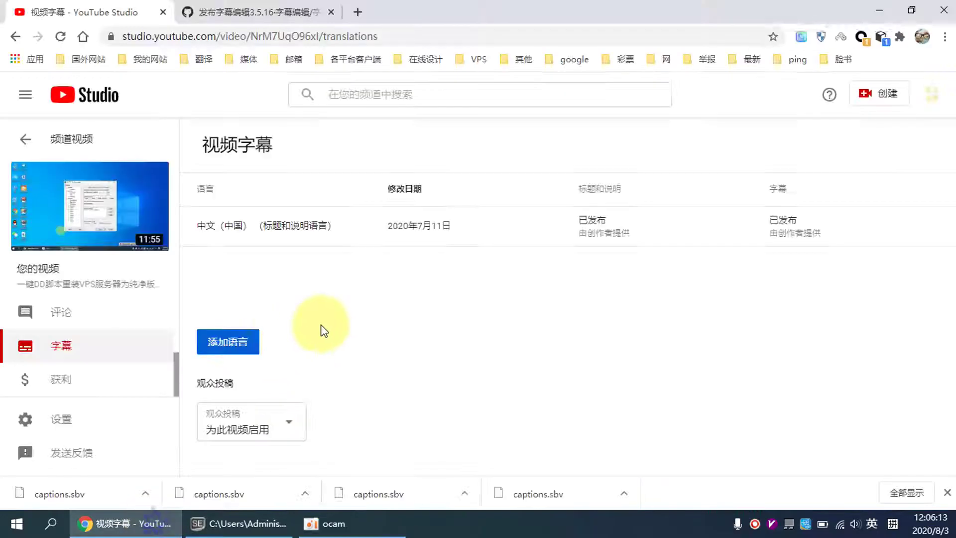
left_click(239, 339)
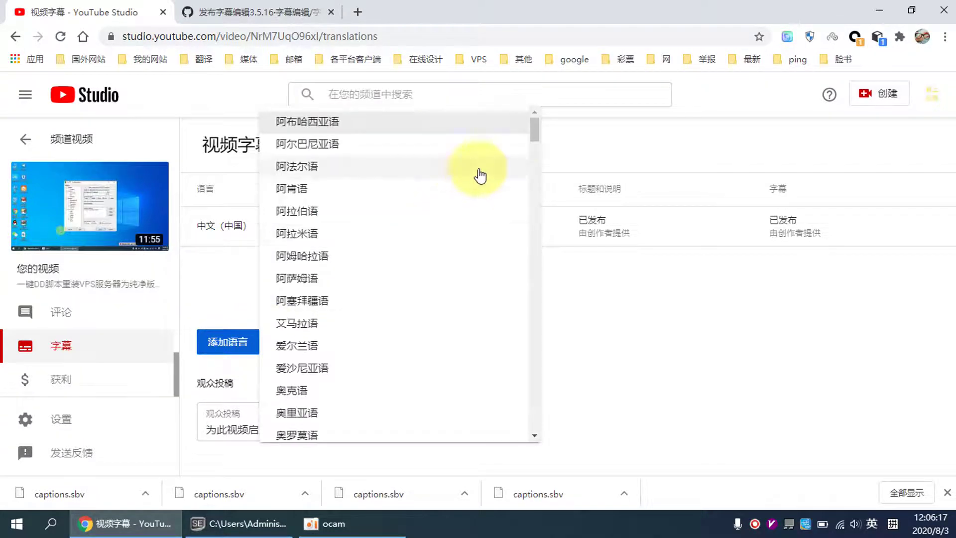
left_click_drag(536, 130, 506, 401)
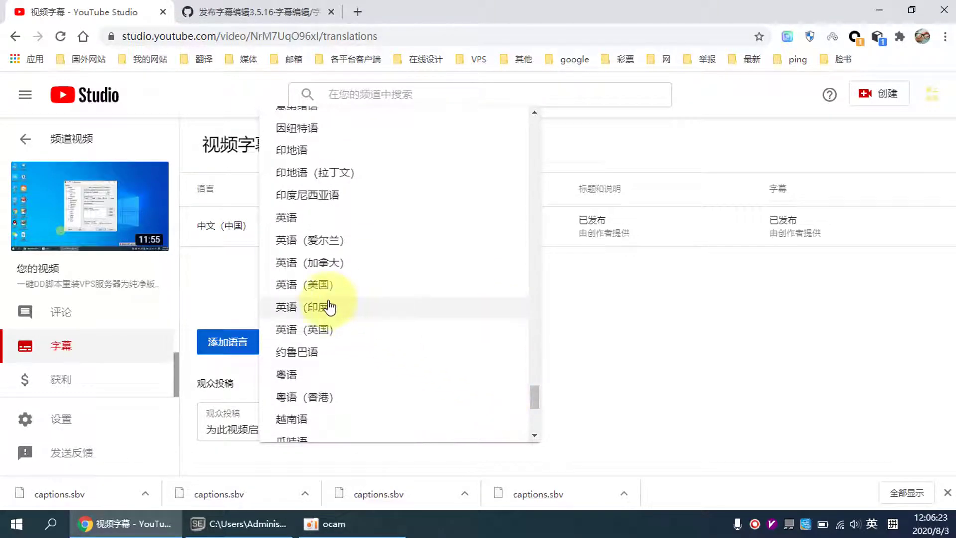
left_click(320, 288)
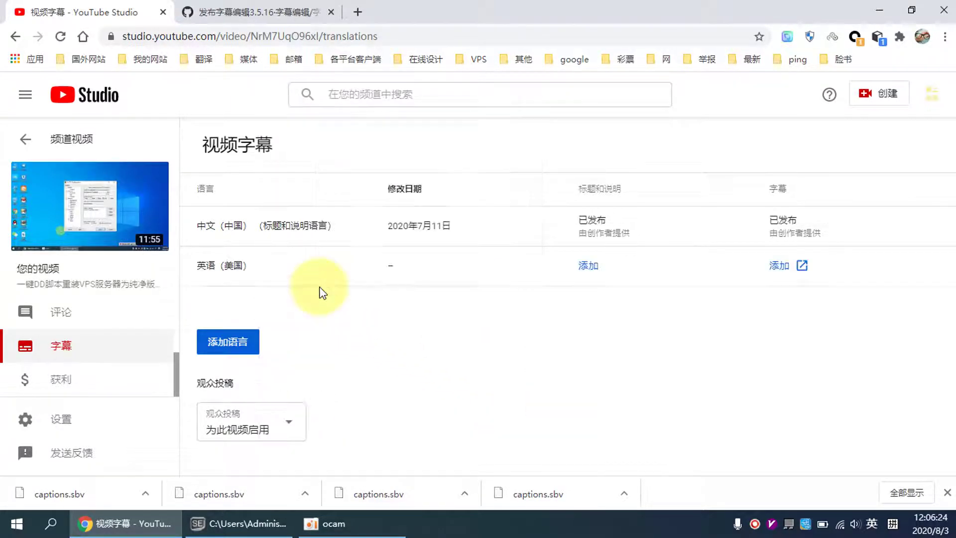
Upload captions.en.sbv from the desktop as the subtitle file for the English (United States) subtitles.
left_click(783, 268)
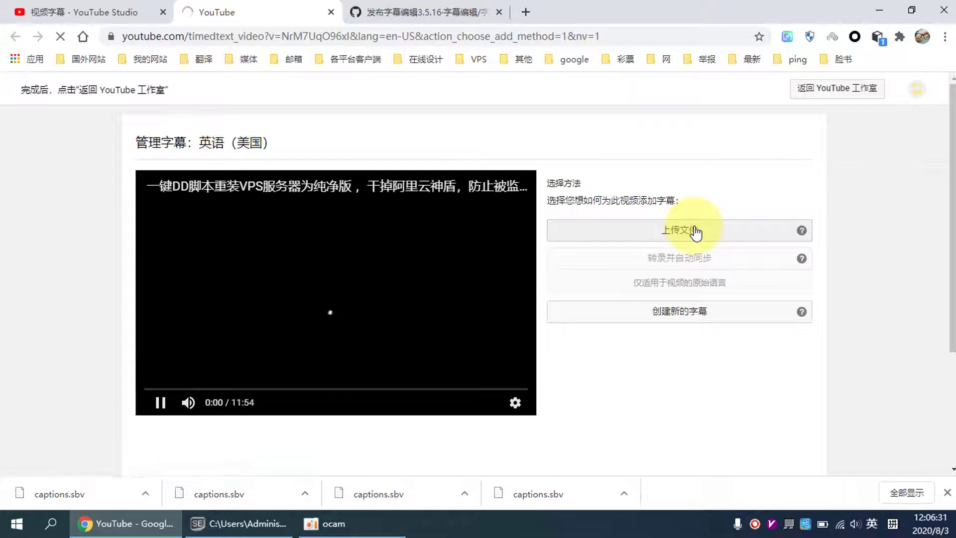
left_click(696, 232)
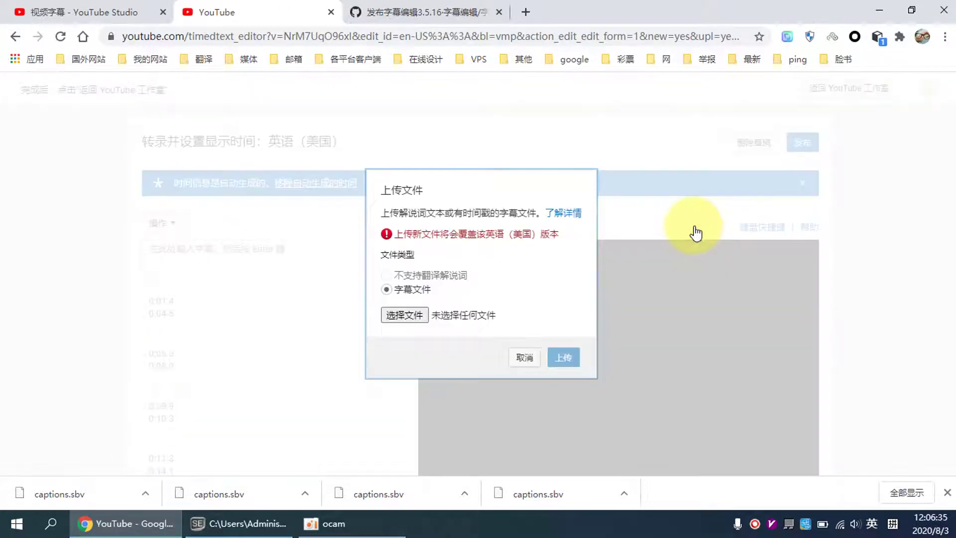
left_click(405, 315)
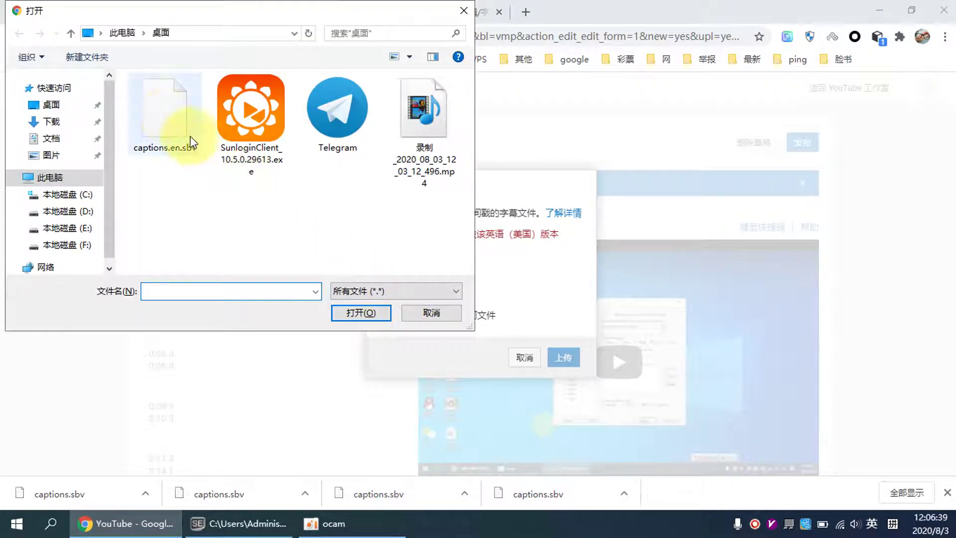
double_click(170, 119)
left_click(561, 360)
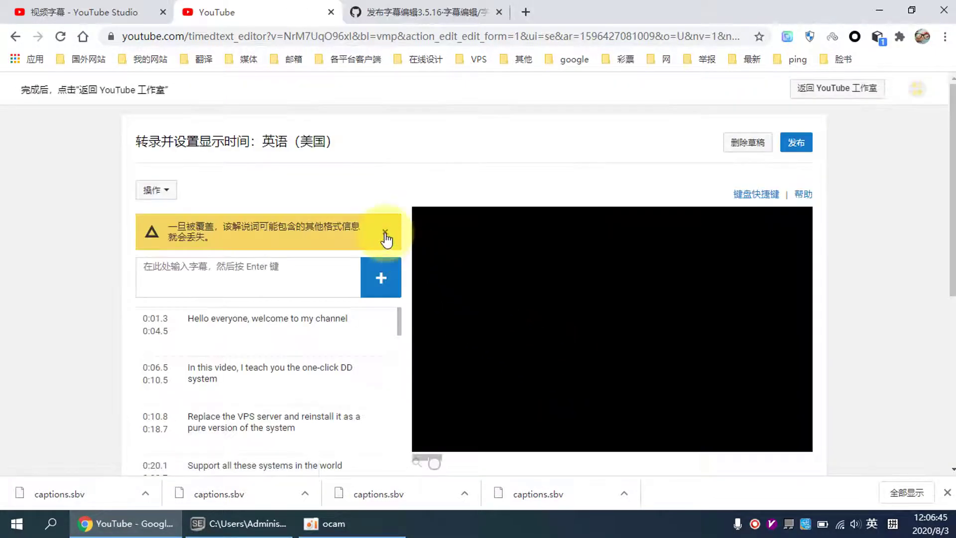
Dismiss the overwrite warning, check the uploaded captions against the timeline and publish the English (United States) subtitles.
left_click(386, 240)
left_click_drag(952, 215, 951, 257)
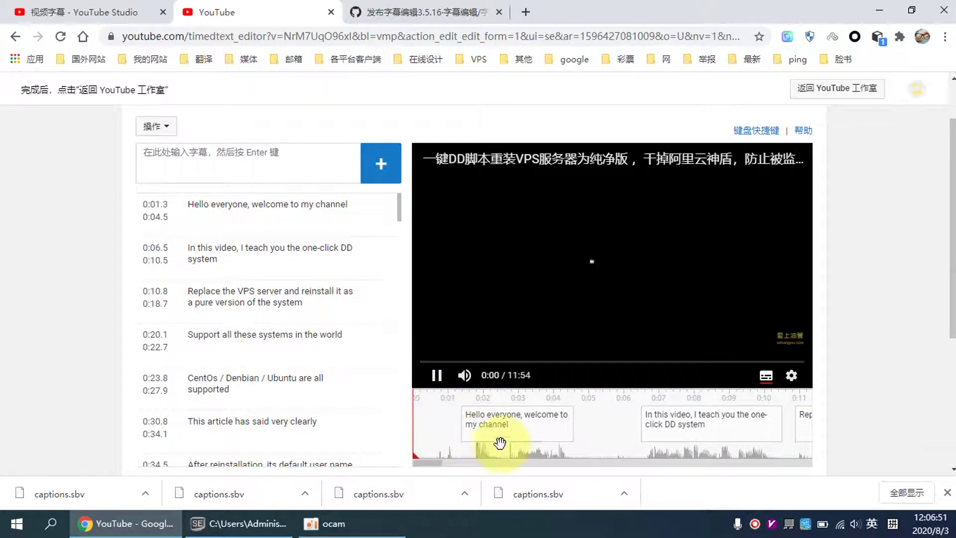
scroll(881, 252, "up", 1)
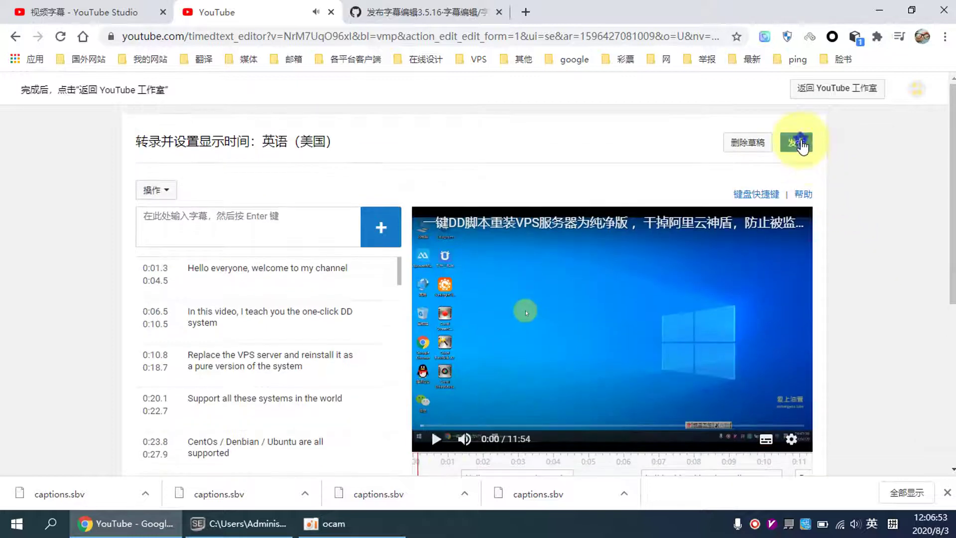
left_click(796, 143)
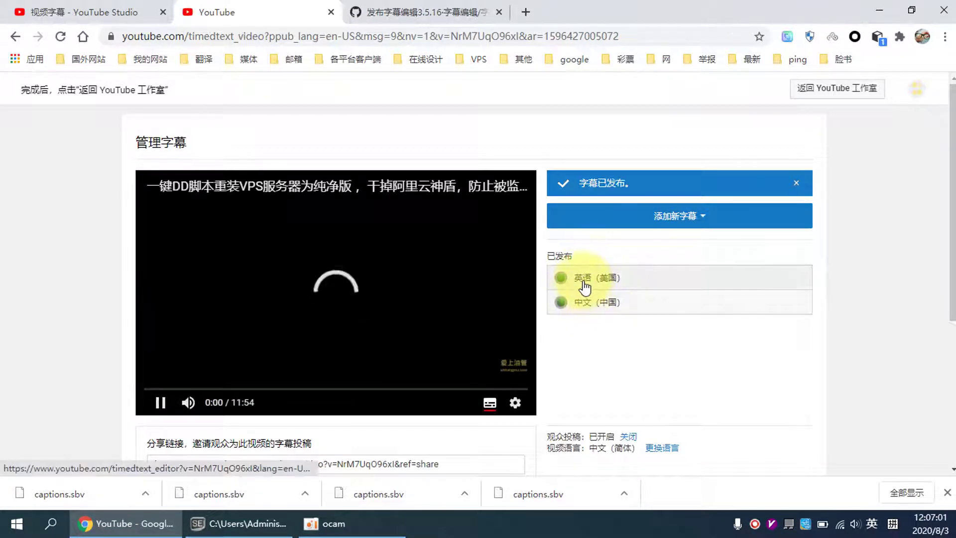
Switch to Subtitle Edit, examine the target languages offered by the Google translation, then close the dialog and minimize the program.
left_click(242, 523)
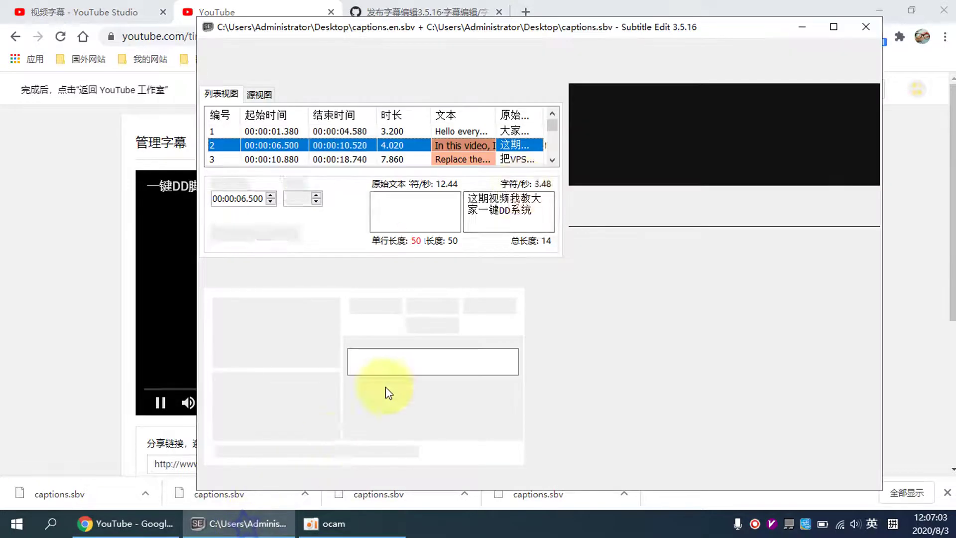
left_click(518, 45)
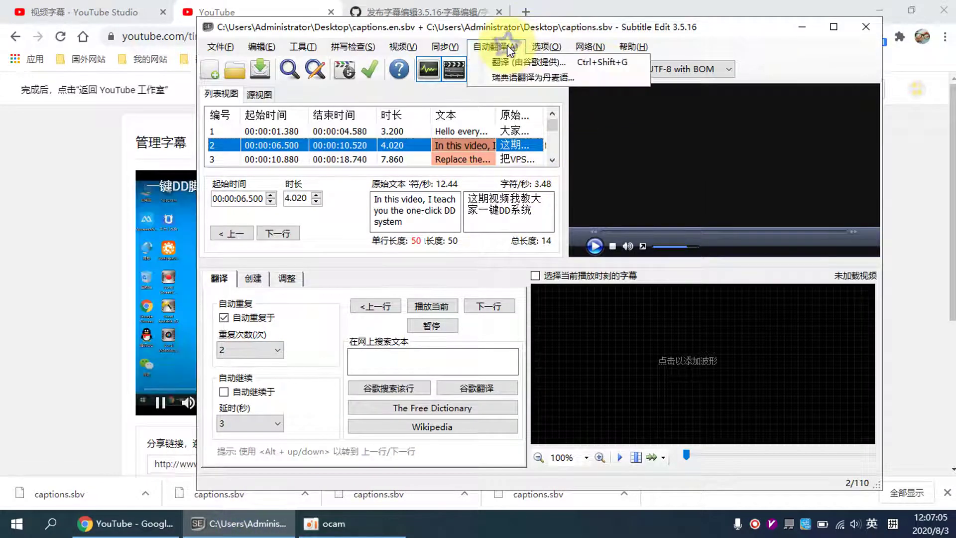
left_click(515, 58)
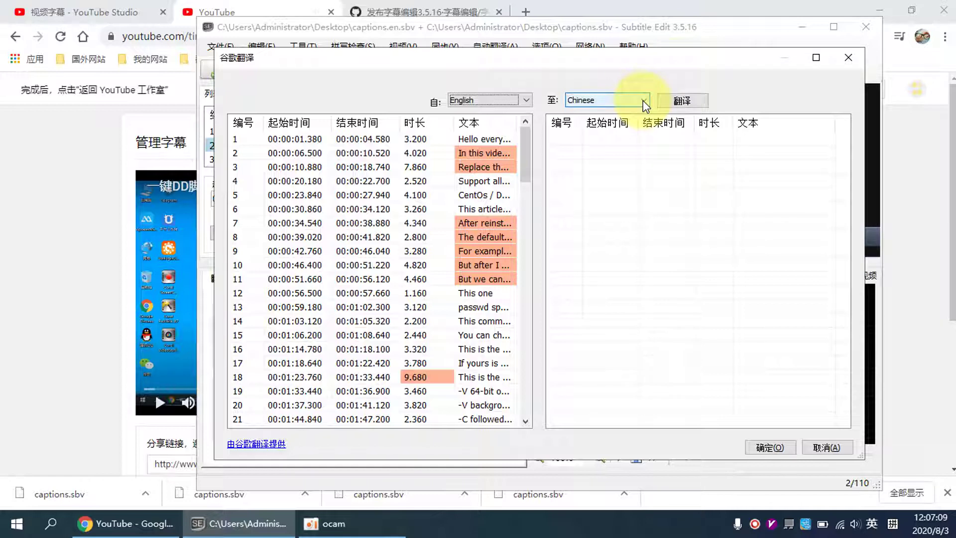
left_click(643, 100)
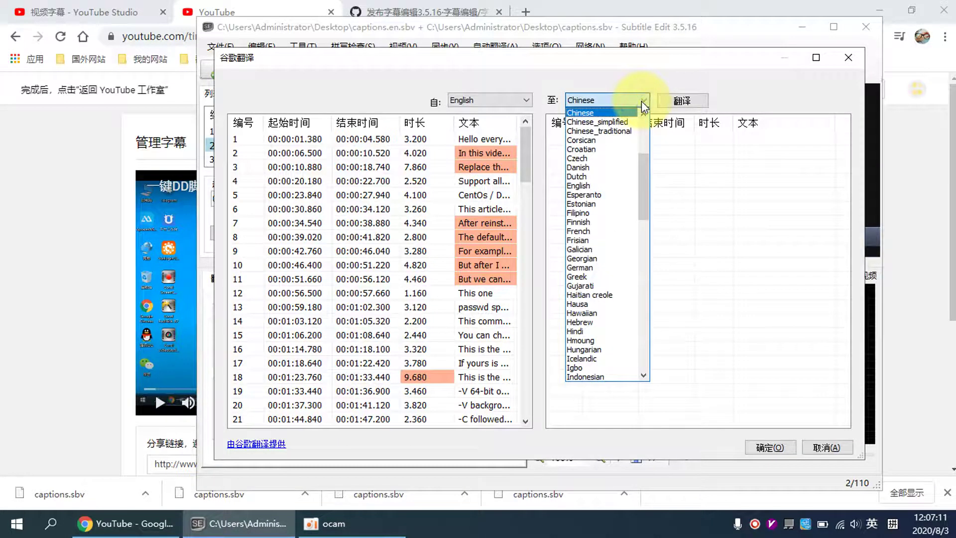
left_click(642, 101)
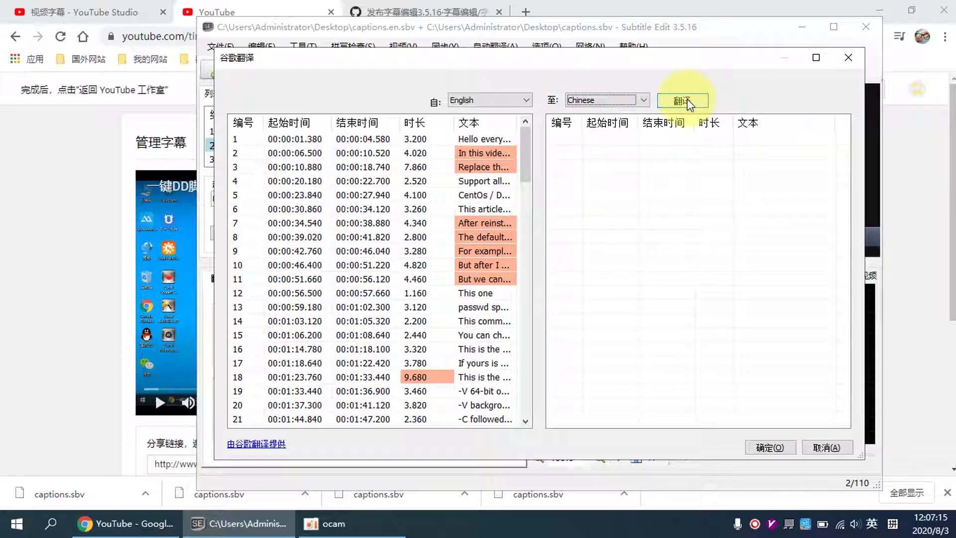
left_click(848, 58)
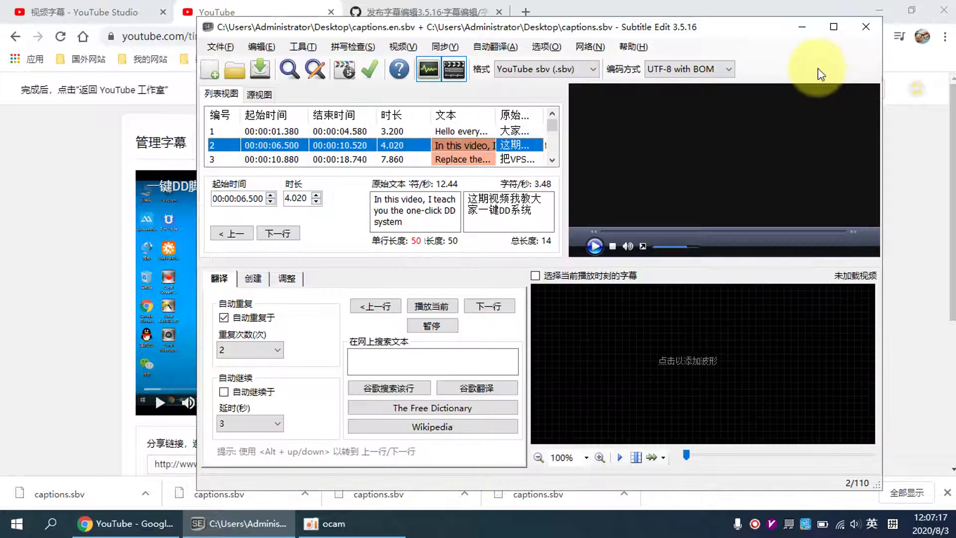
left_click(802, 27)
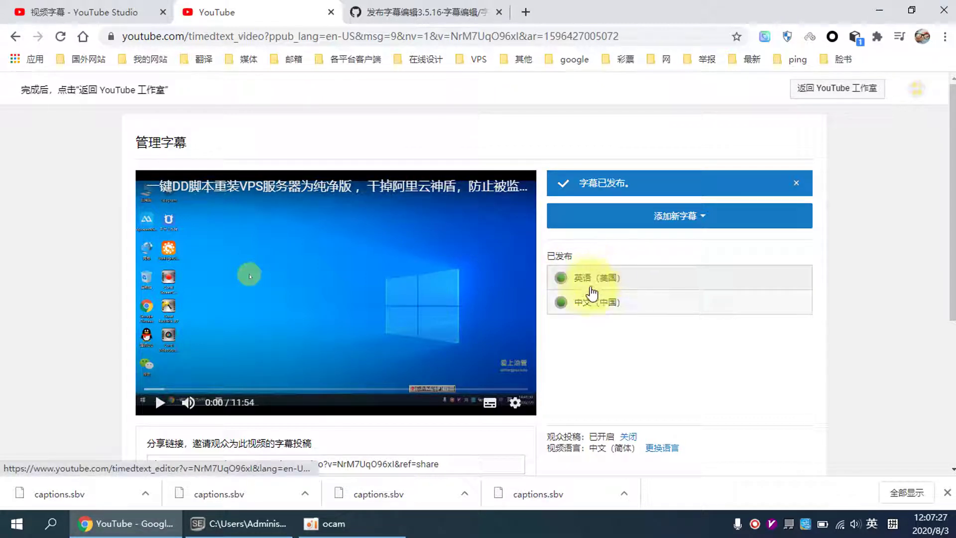
Minimize the browser and refresh the desktop.
left_click(880, 12)
right_click(431, 72)
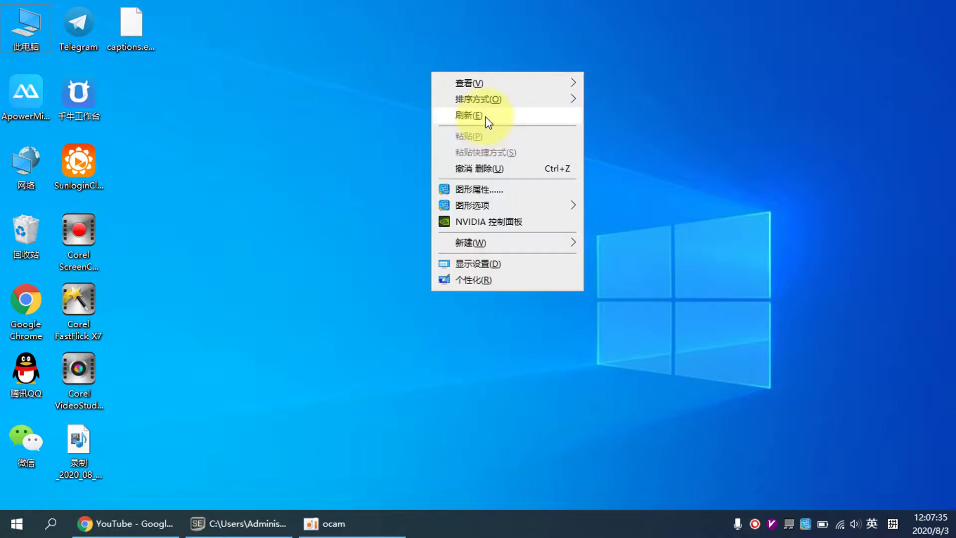